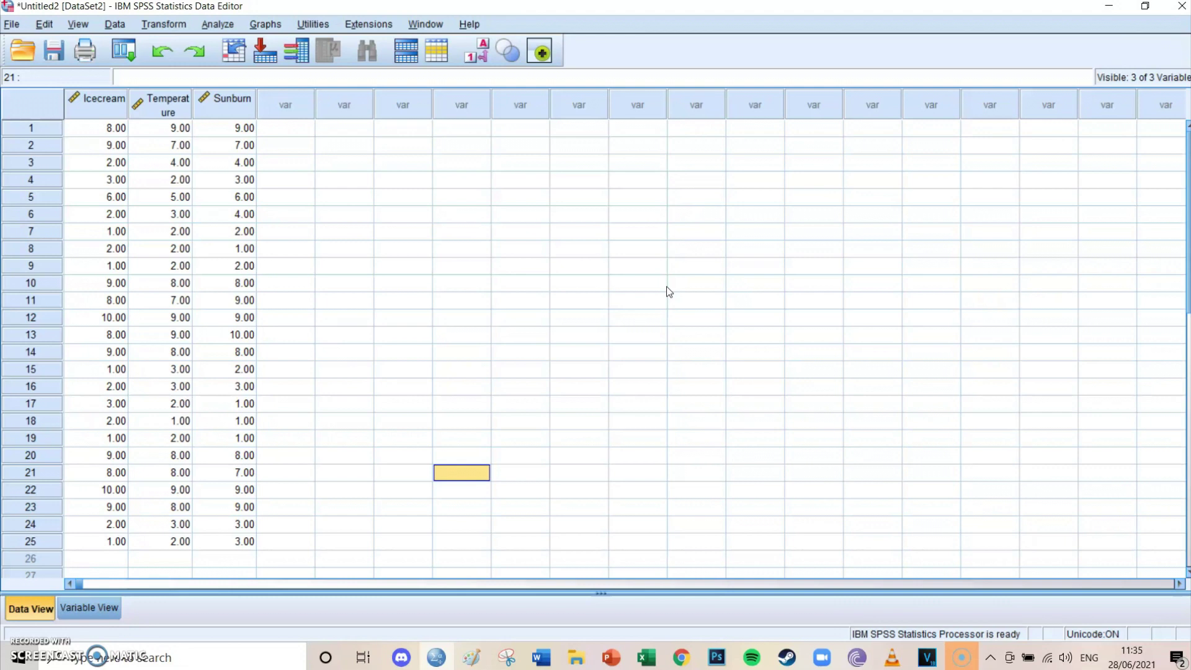
# Open Analyze > Correlate > Bivariate and add Icecream, Temperature and Sunburn as variables.
pyautogui.click(621, 319)
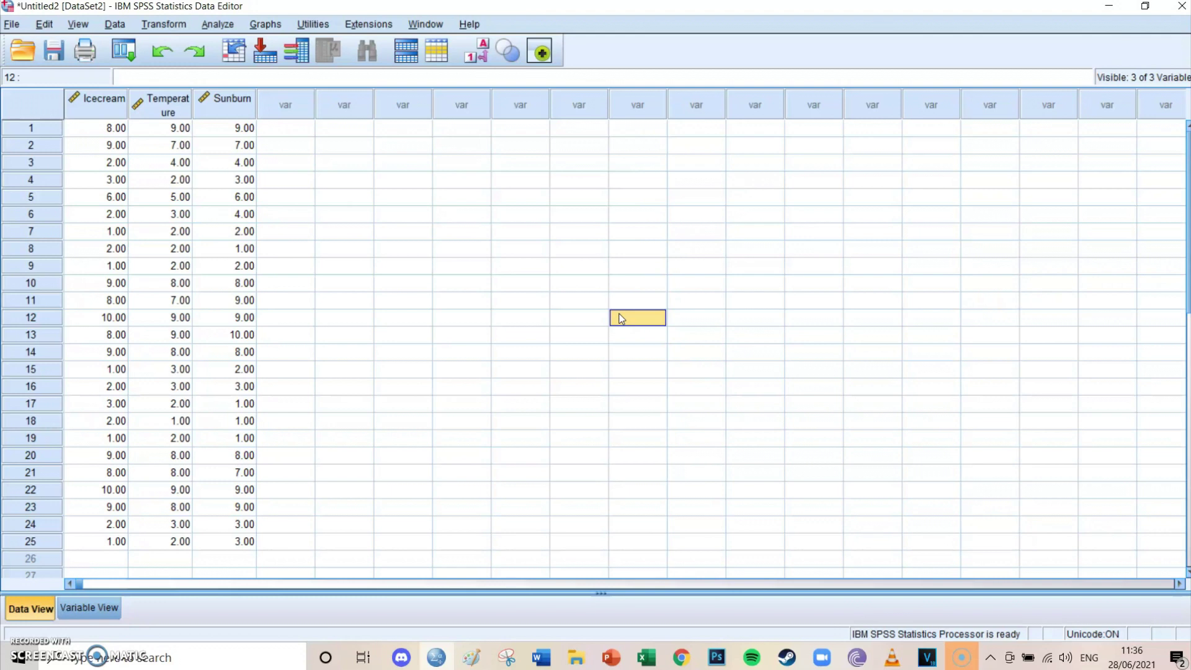
pyautogui.click(605, 321)
pyautogui.click(376, 182)
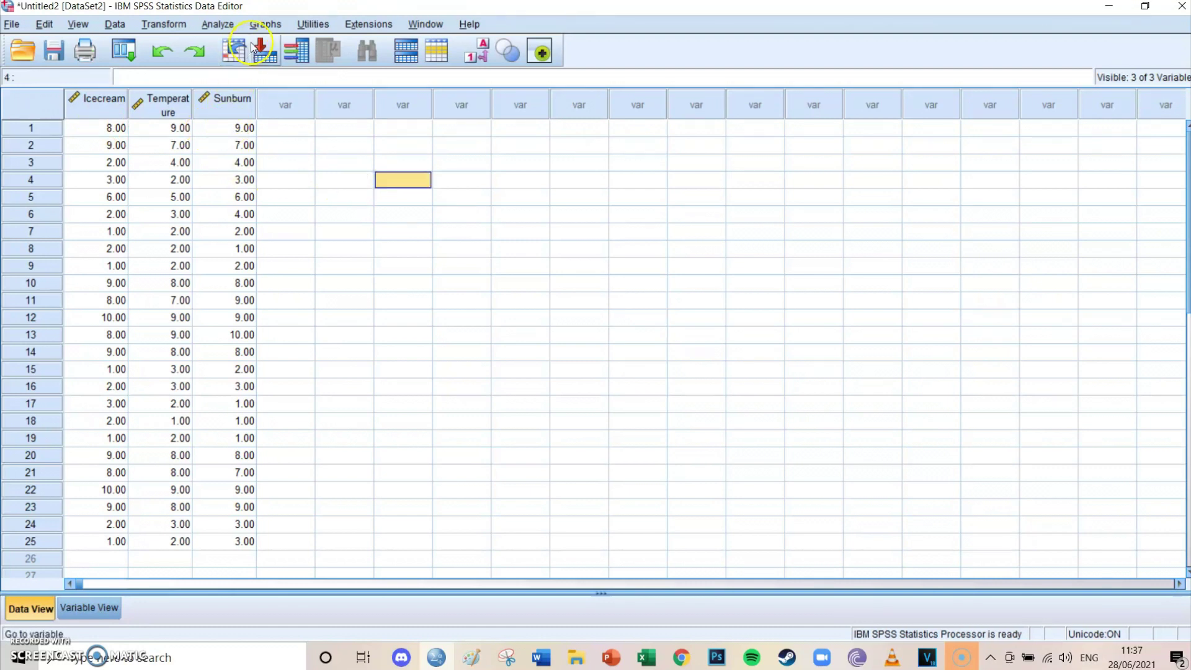
pyautogui.click(262, 25)
pyautogui.click(217, 25)
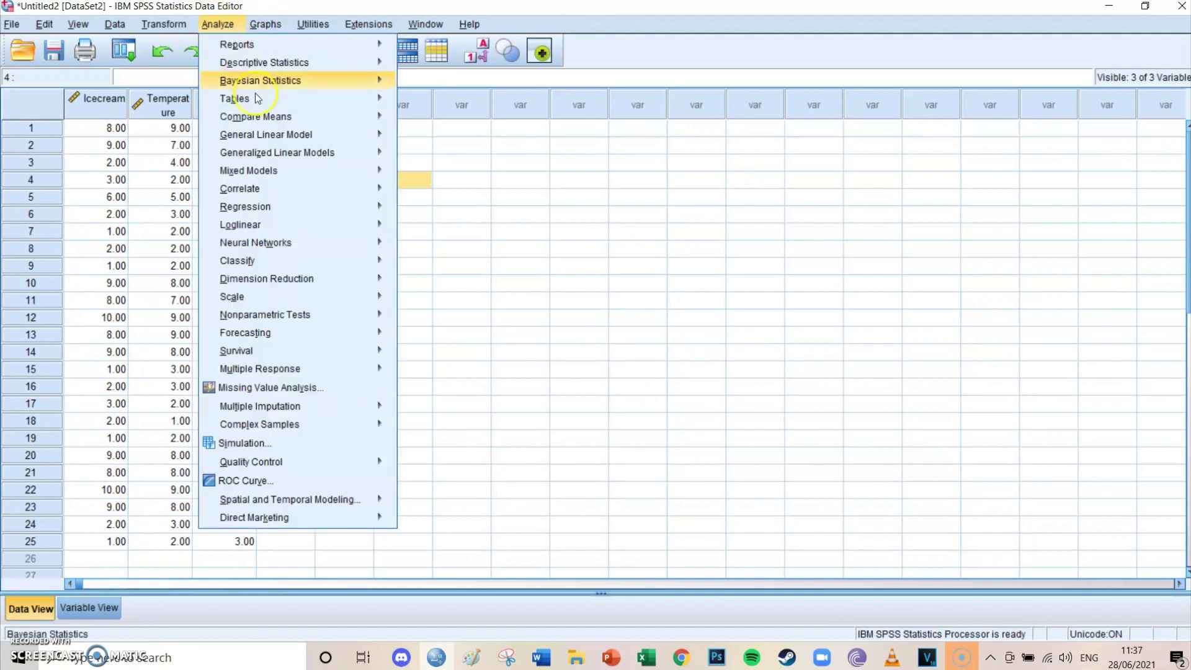
pyautogui.moveTo(287, 143)
pyautogui.moveTo(275, 190)
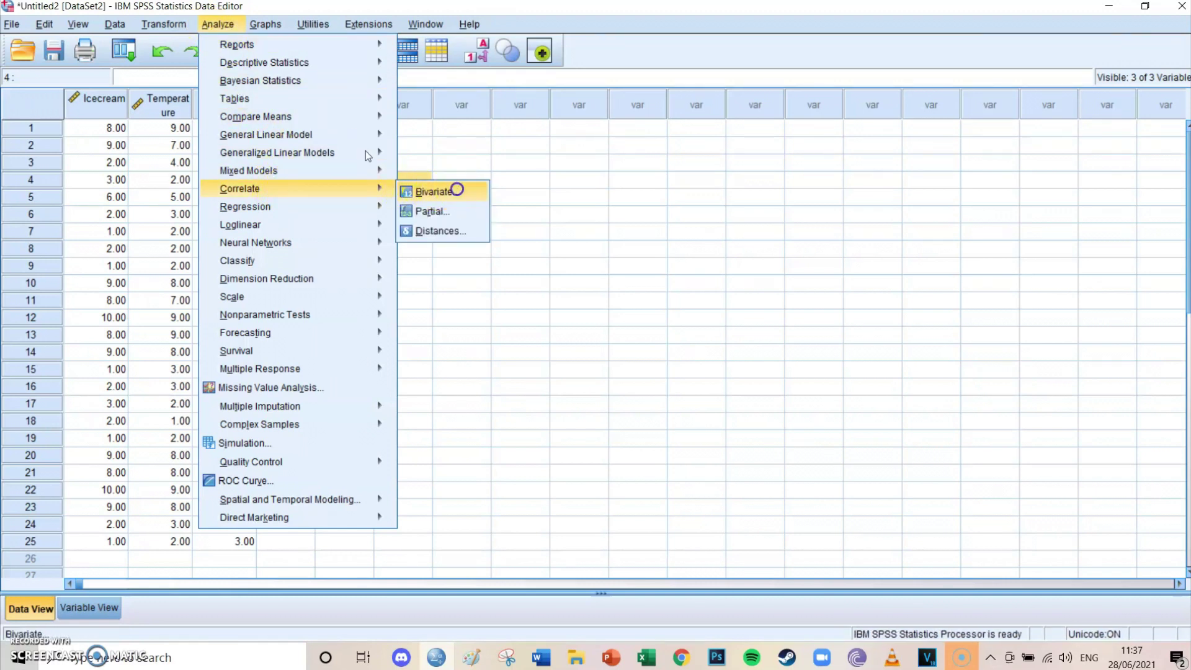
pyautogui.click(458, 192)
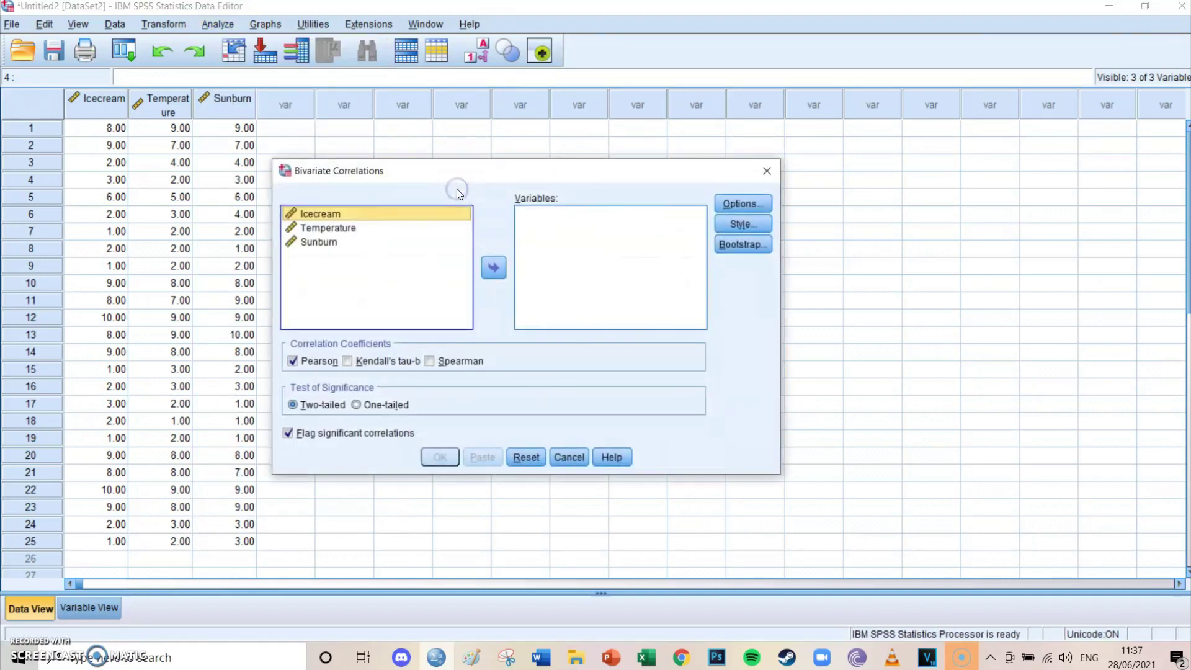
pyautogui.keyDown('shift'); pyautogui.click(323, 242); pyautogui.keyUp('shift')
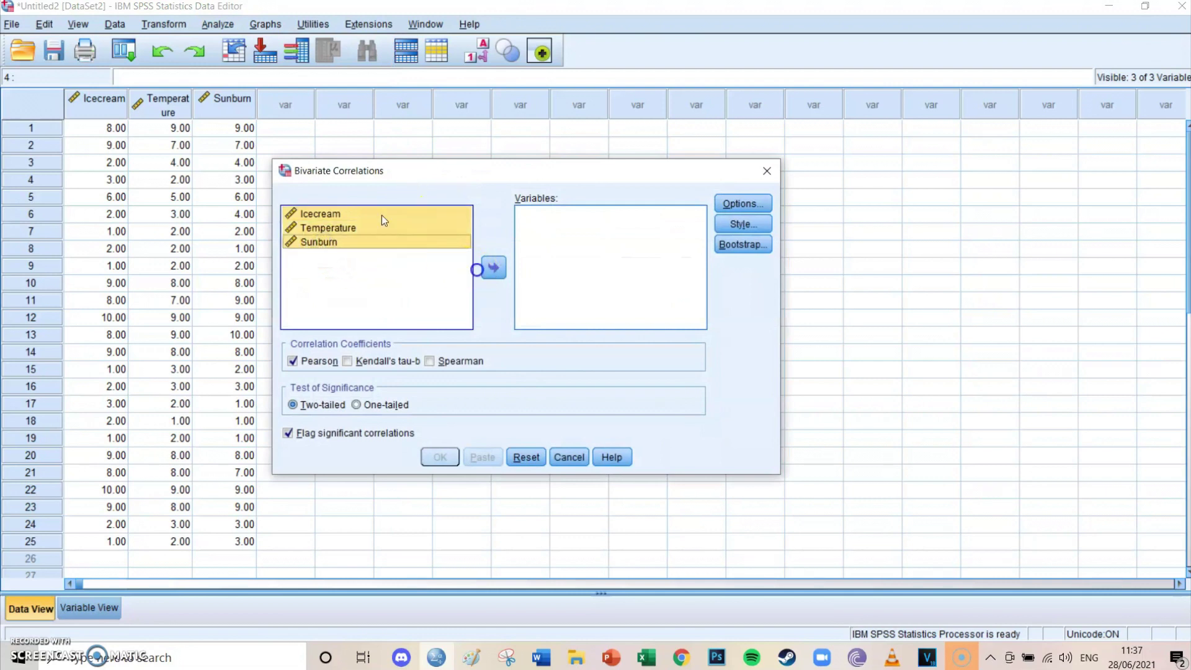
pyautogui.click(493, 268)
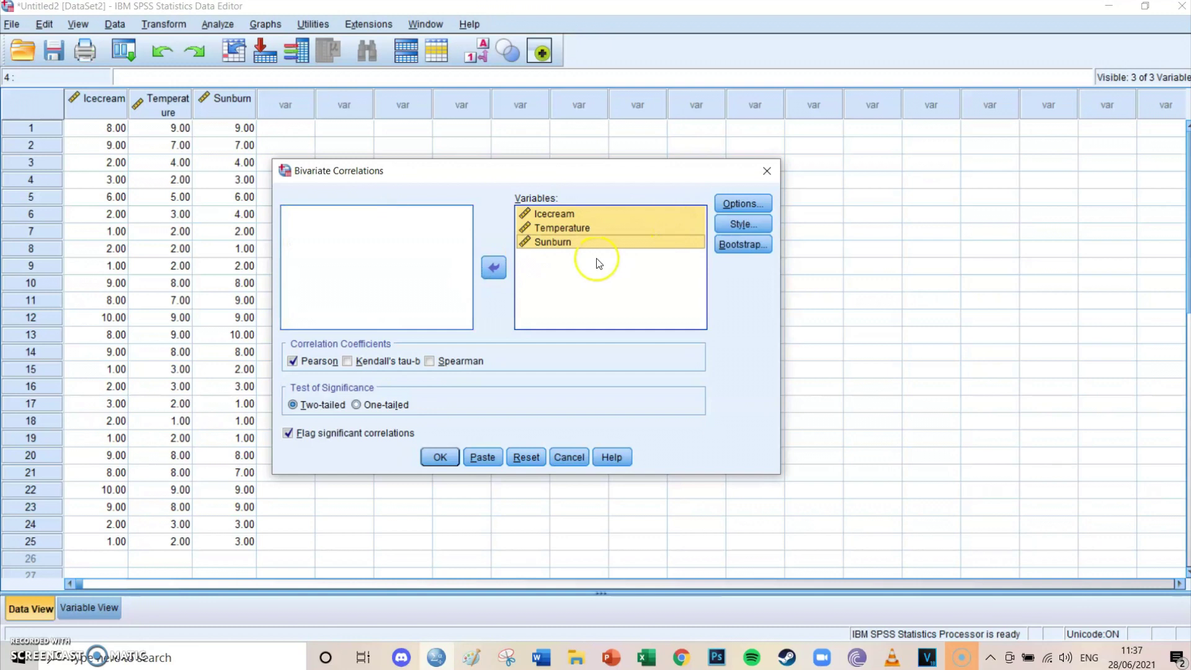
# Paste the CORRELATIONS syntax and run it, giving Pearson correlations .955, .936 and .971.
pyautogui.click(492, 452)
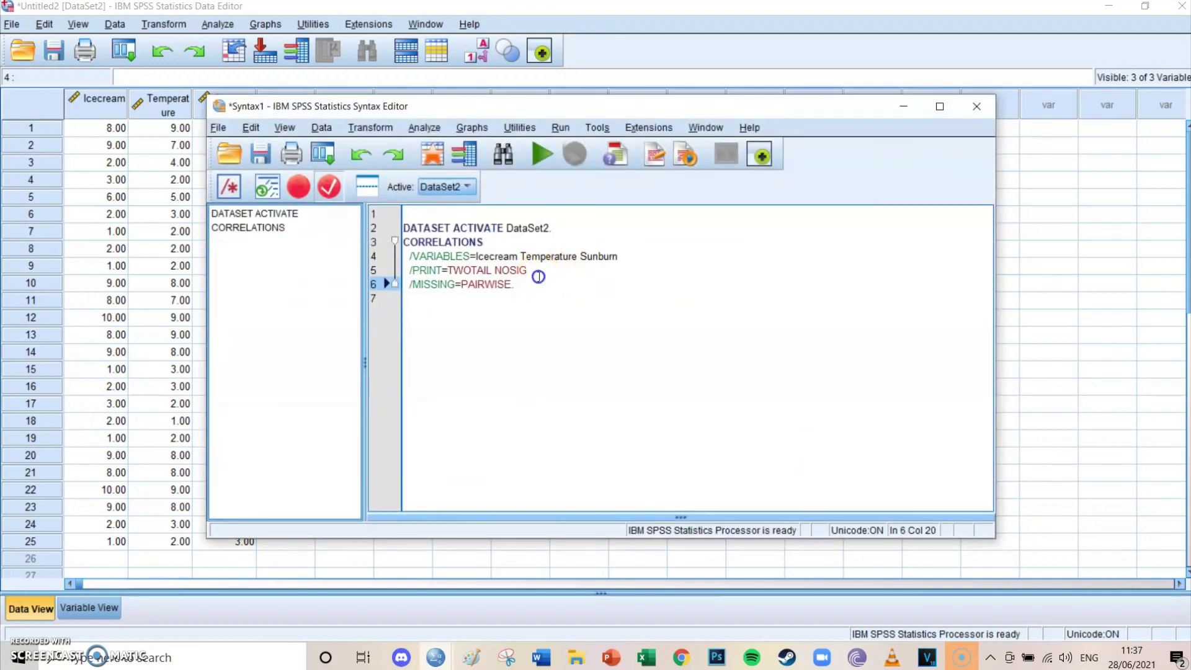
pyautogui.moveTo(534, 284); pyautogui.dragTo(403, 242)
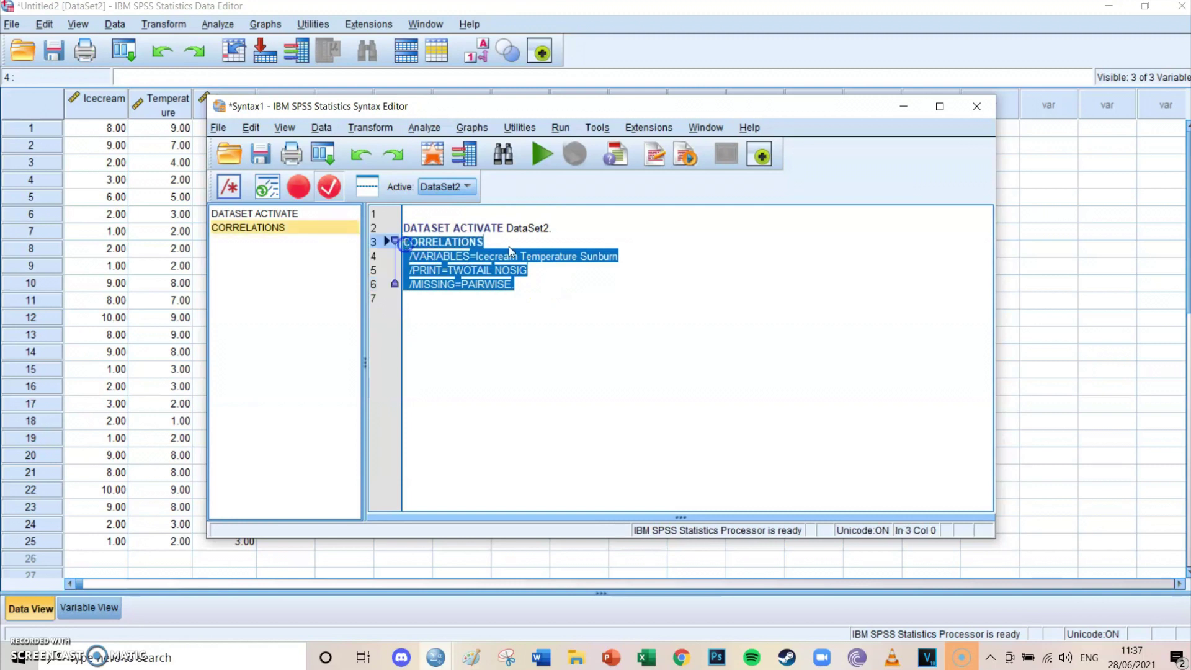
pyautogui.click(537, 156)
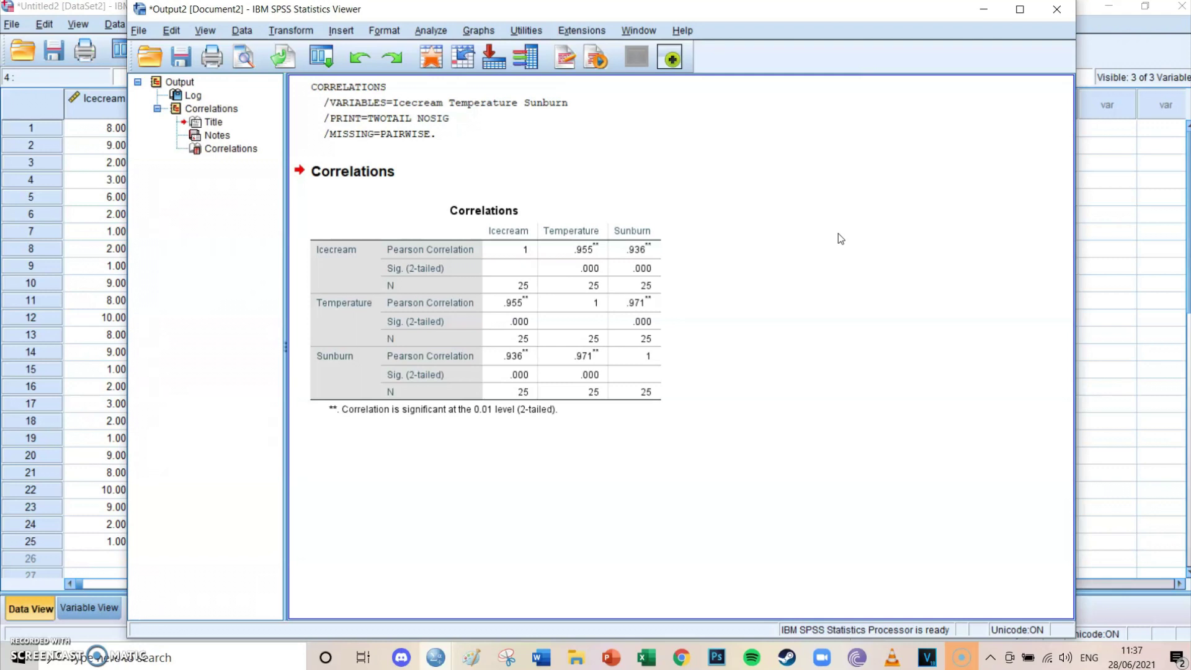
pyautogui.click(601, 226)
pyautogui.click(323, 275)
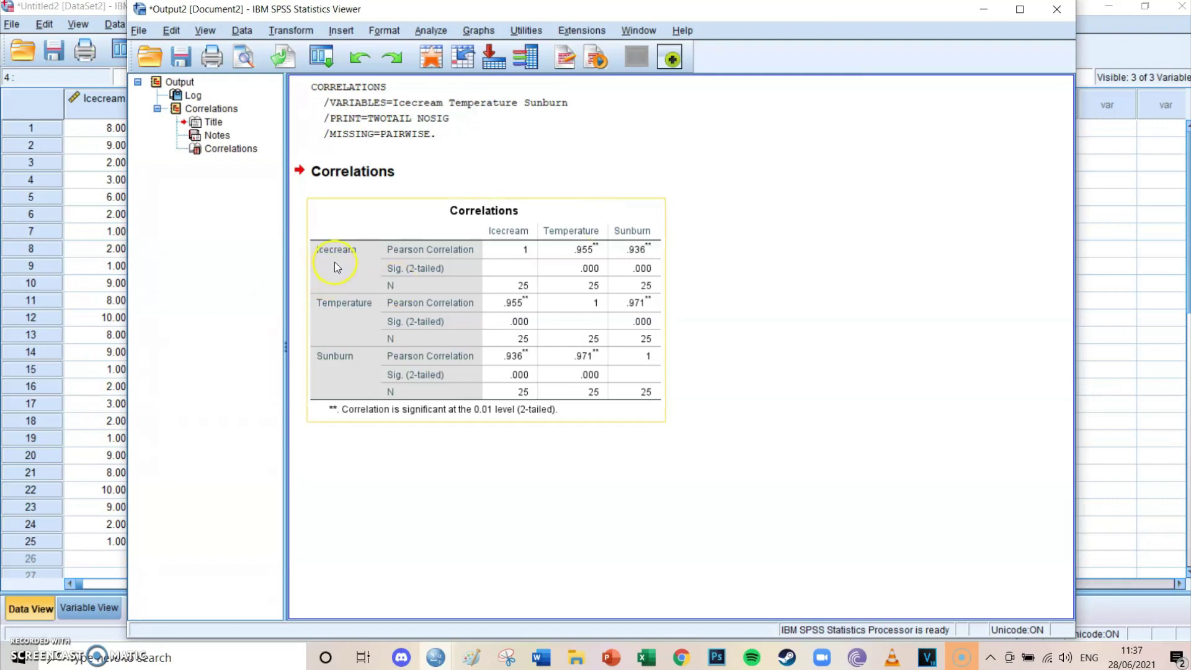
pyautogui.click(640, 254)
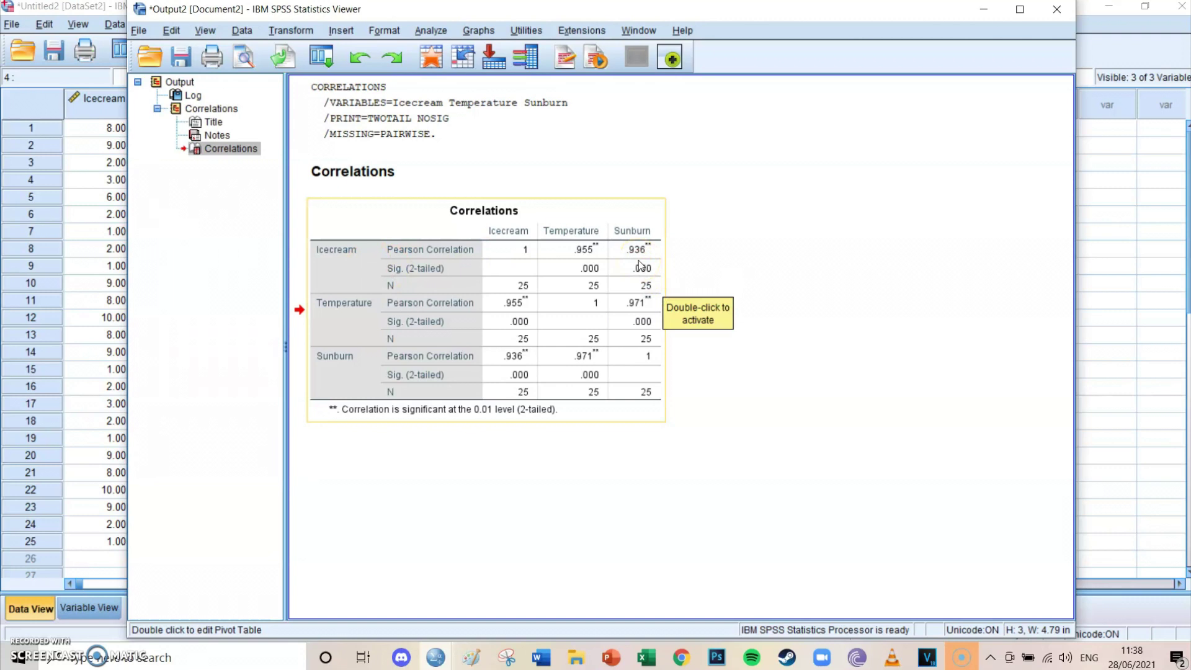
pyautogui.click(782, 255)
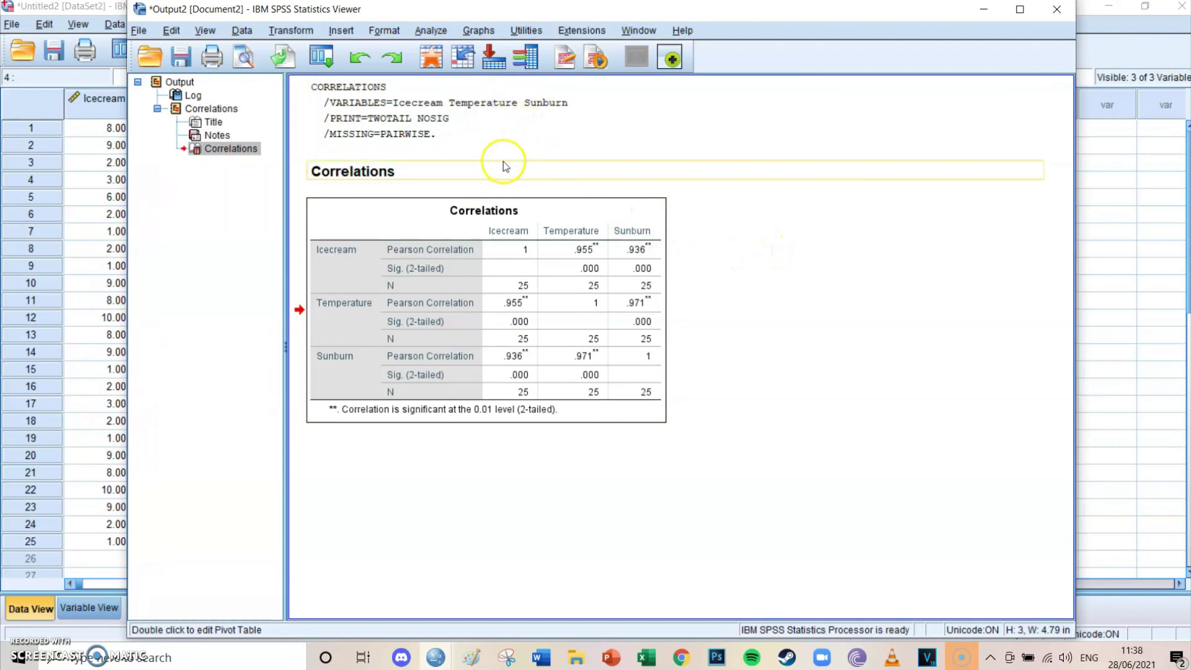
pyautogui.moveTo(504, 166); pyautogui.dragTo(468, 151)
# Paste a PARTIAL CORR of Icecream and Sunburn controlling for Temperature from Analyze > Correlate > Partial.
pyautogui.click(435, 31)
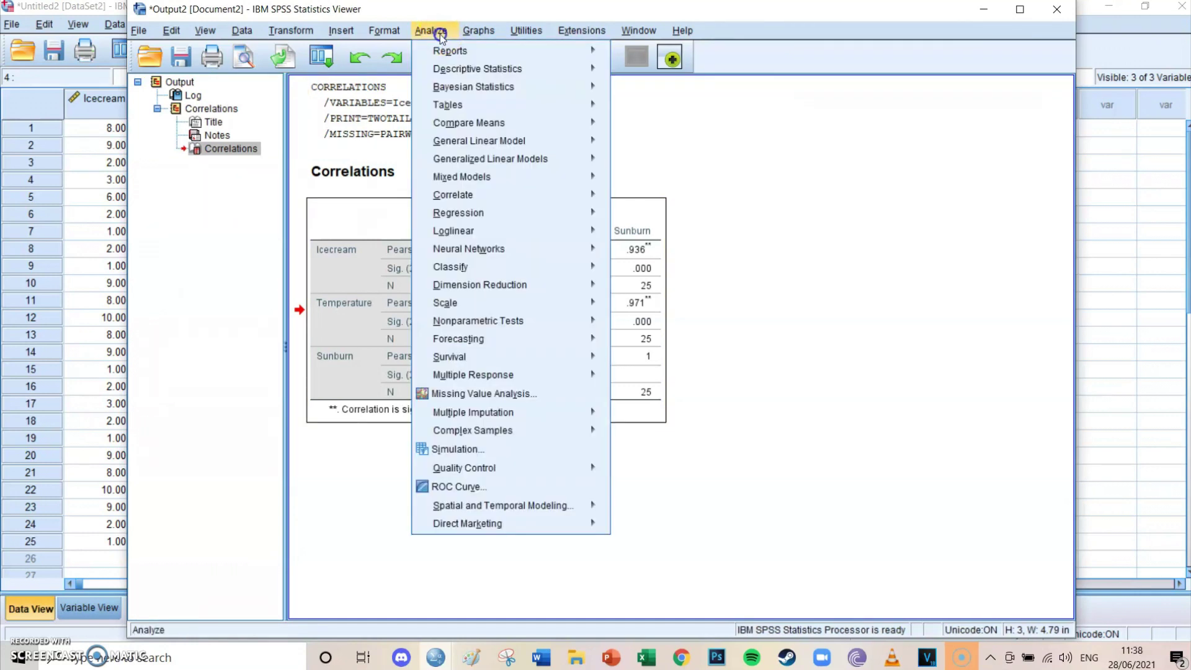
pyautogui.moveTo(479, 193)
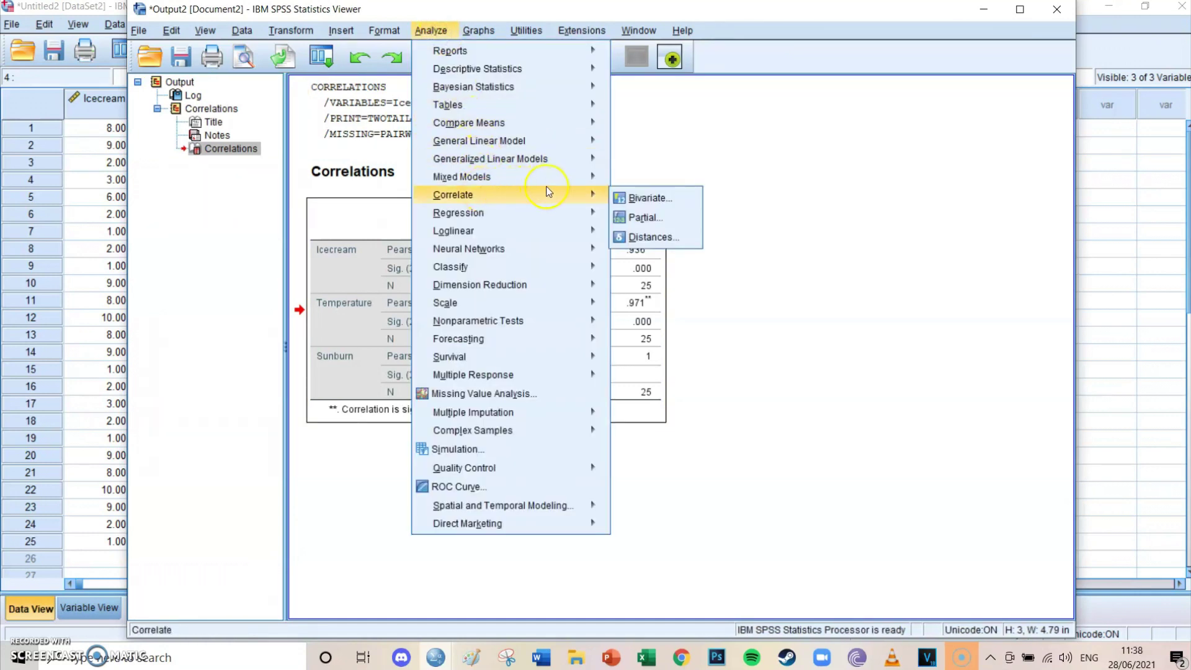
pyautogui.click(603, 195)
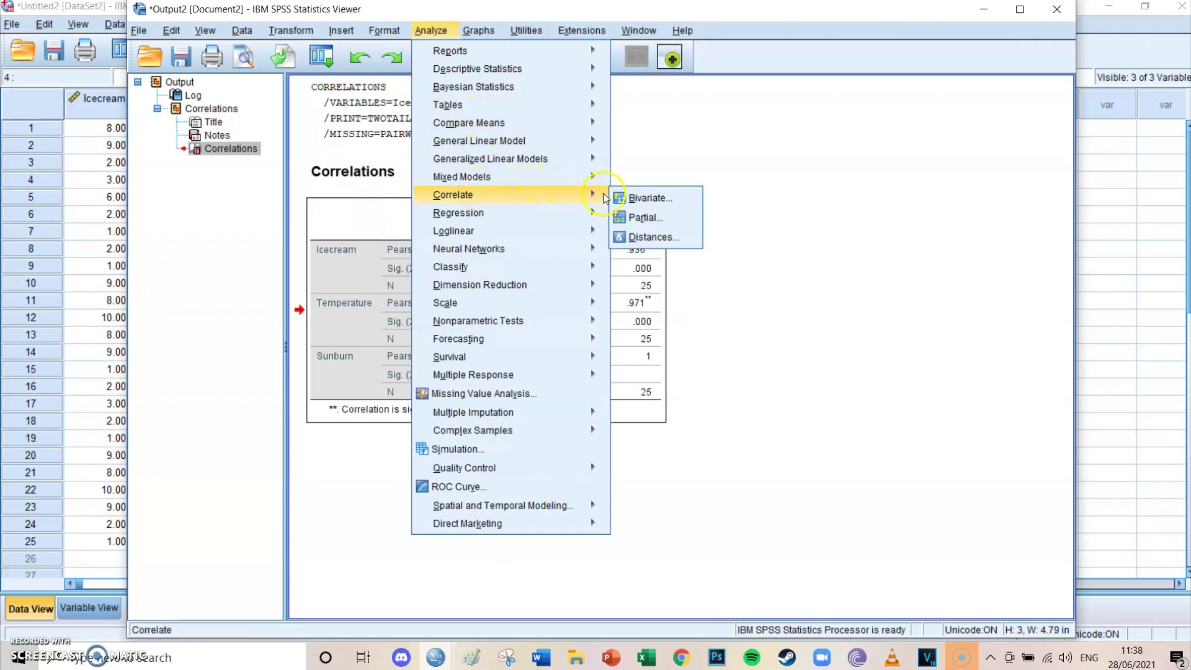
pyautogui.click(677, 219)
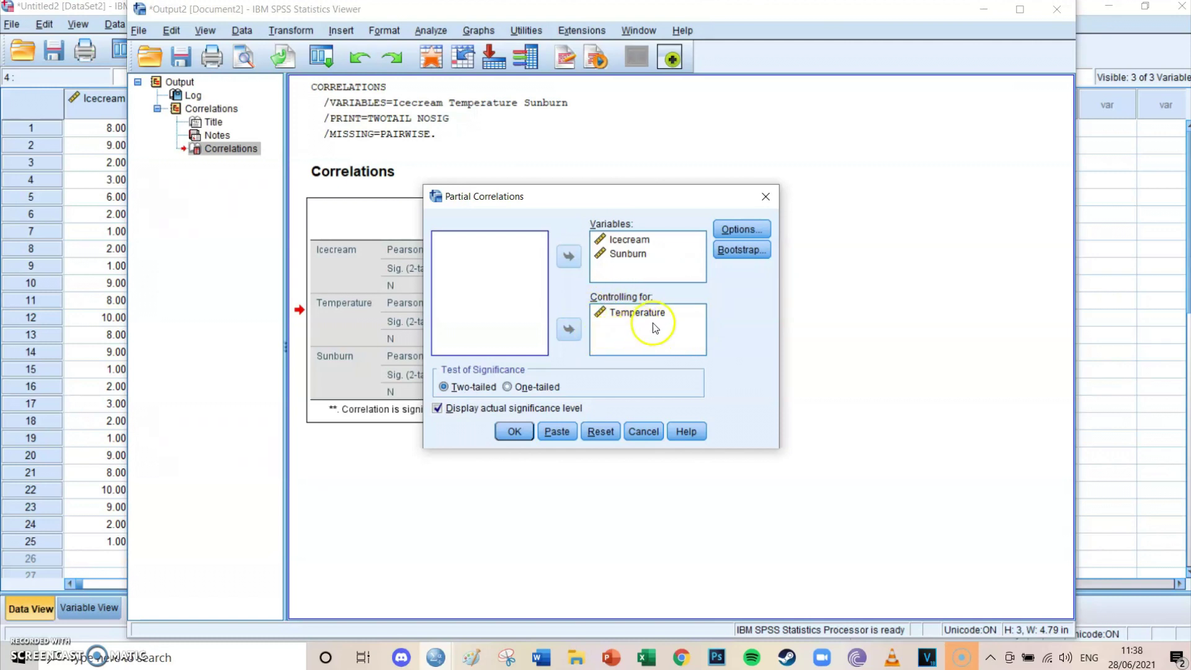
pyautogui.click(557, 432)
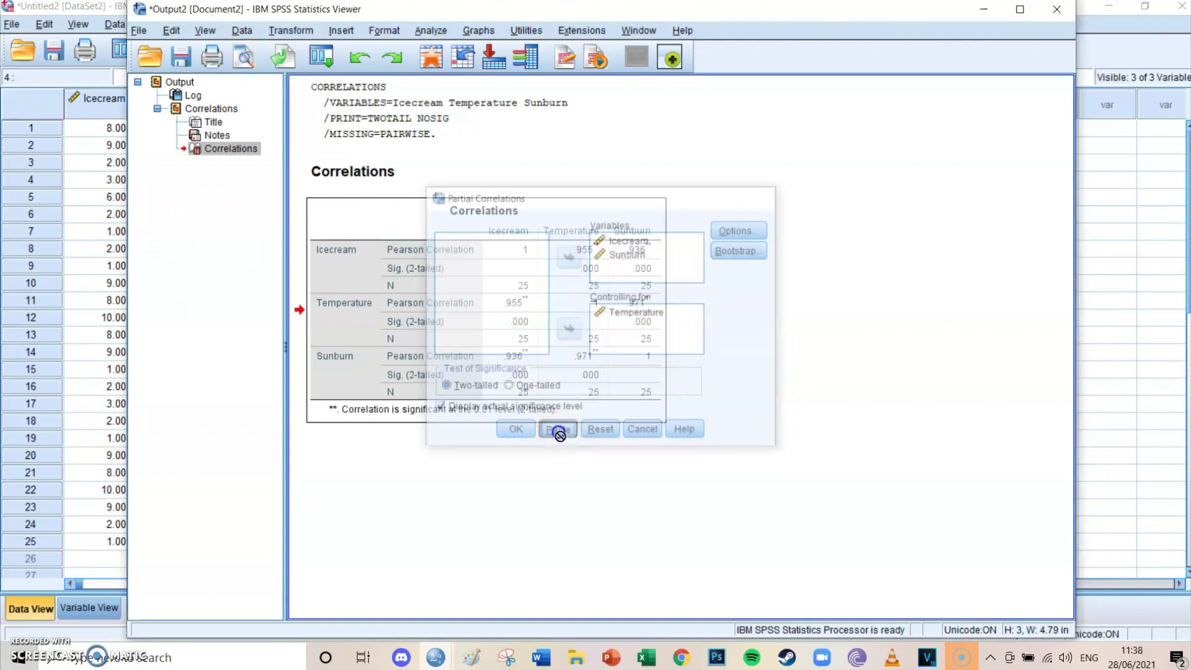
# Run the PARTIAL CORR block, giving Icecream–Sunburn r = .121, significance .574, df 22.
pyautogui.moveTo(436, 658)
pyautogui.click(499, 598)
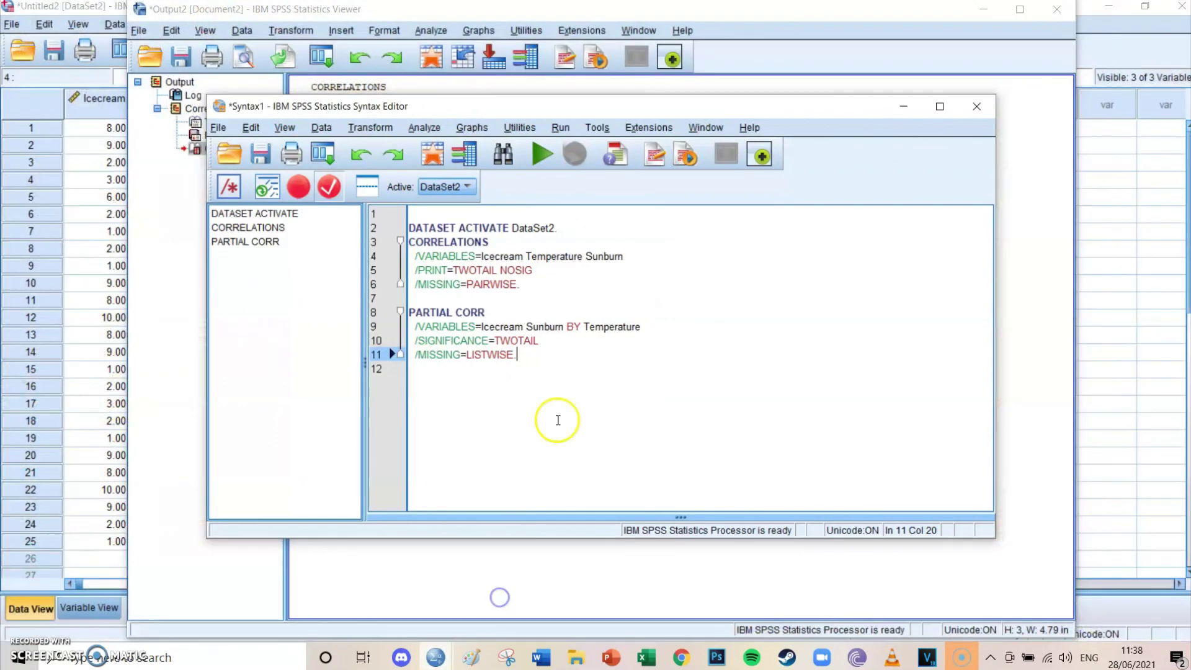
pyautogui.moveTo(518, 357); pyautogui.dragTo(409, 310)
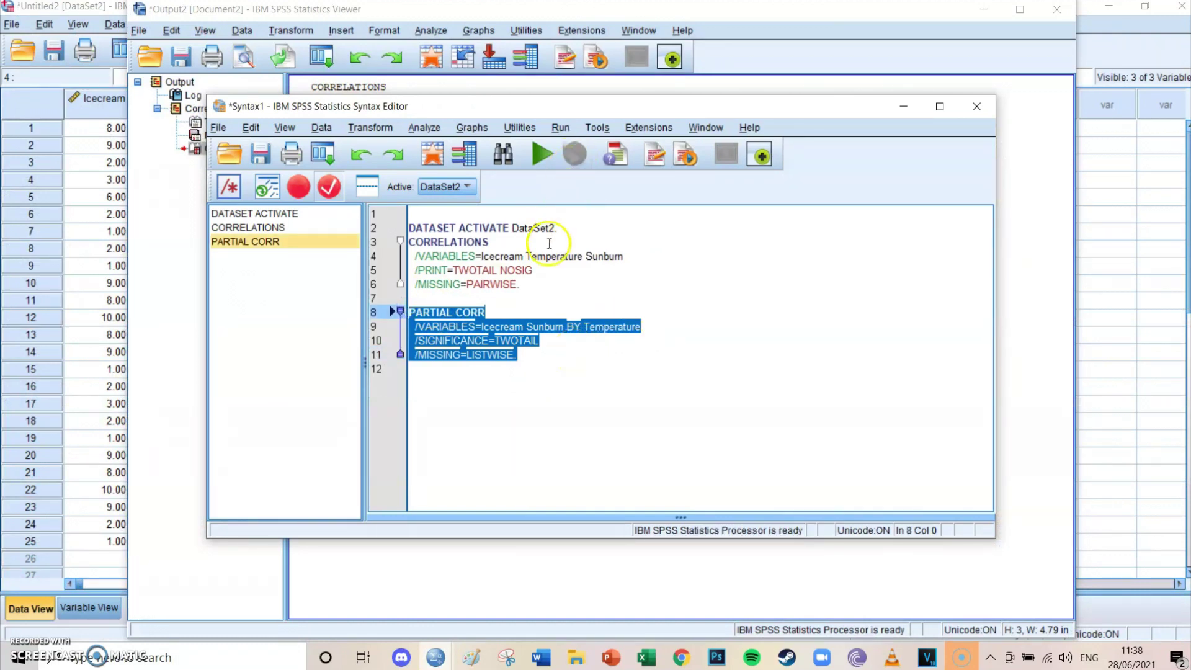
pyautogui.click(541, 158)
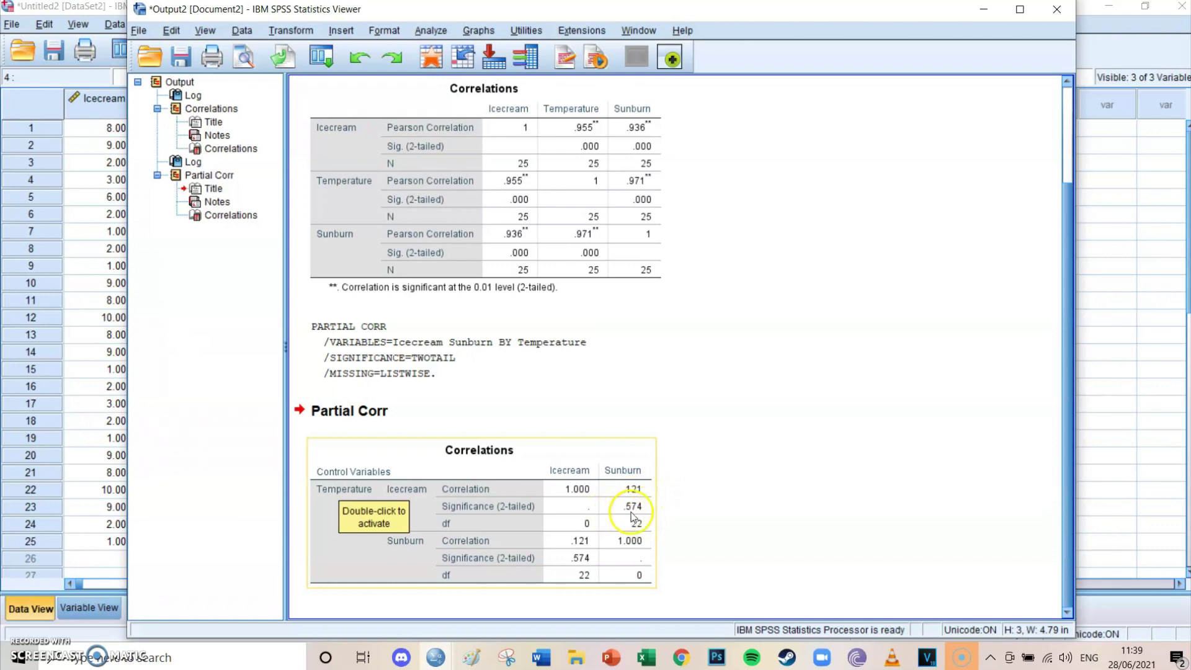
pyautogui.moveTo(633, 517); pyautogui.dragTo(339, 458)
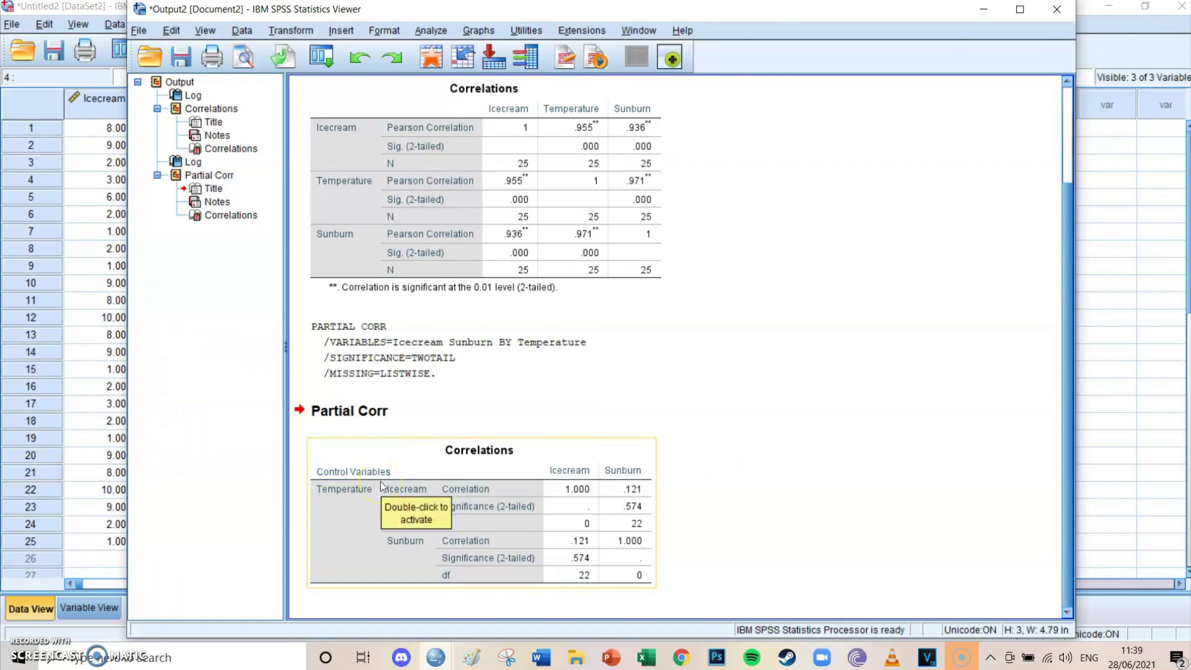
pyautogui.click(686, 338)
pyautogui.click(538, 409)
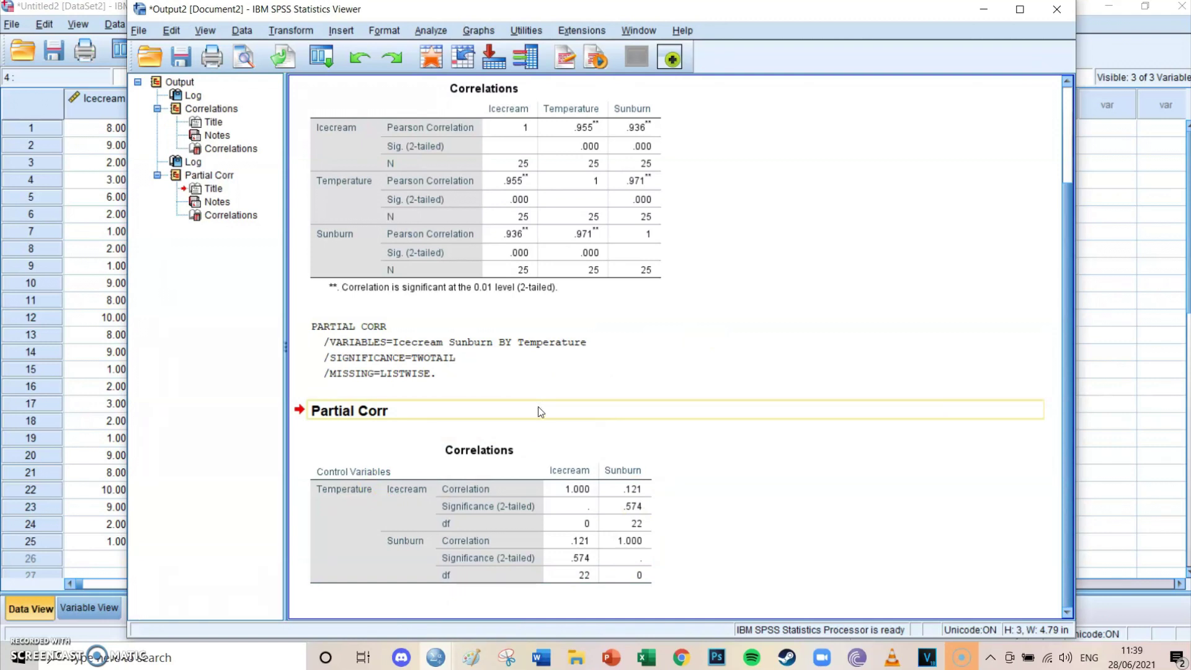
pyautogui.click(620, 489)
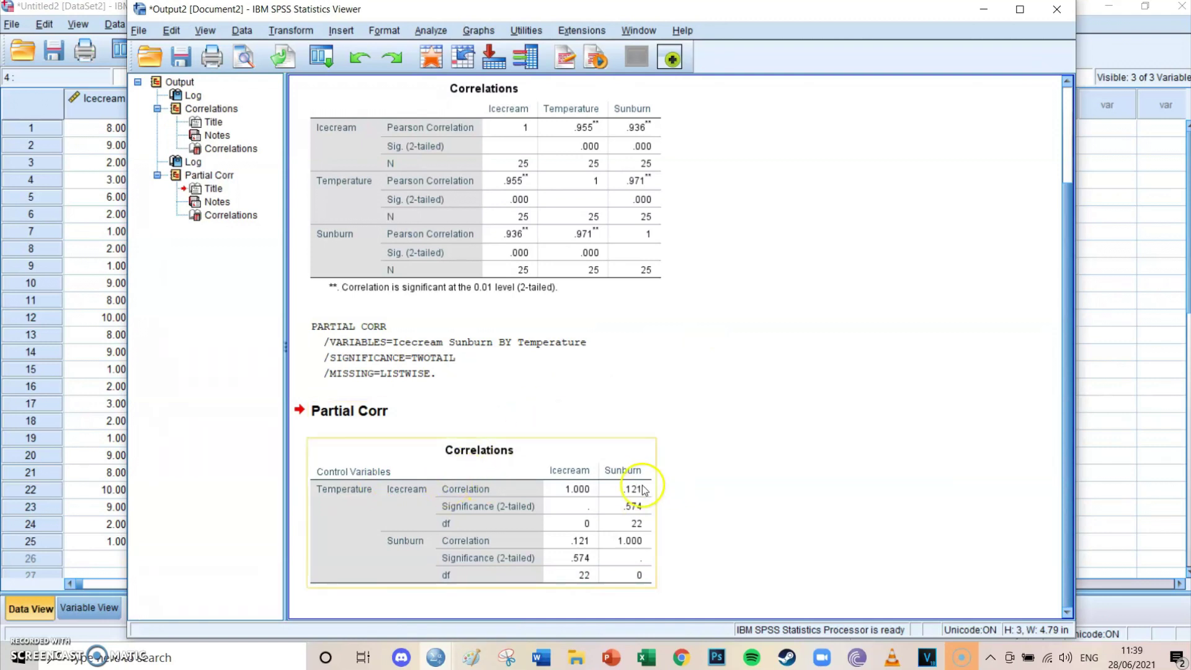
pyautogui.click(463, 57)
pyautogui.click(467, 133)
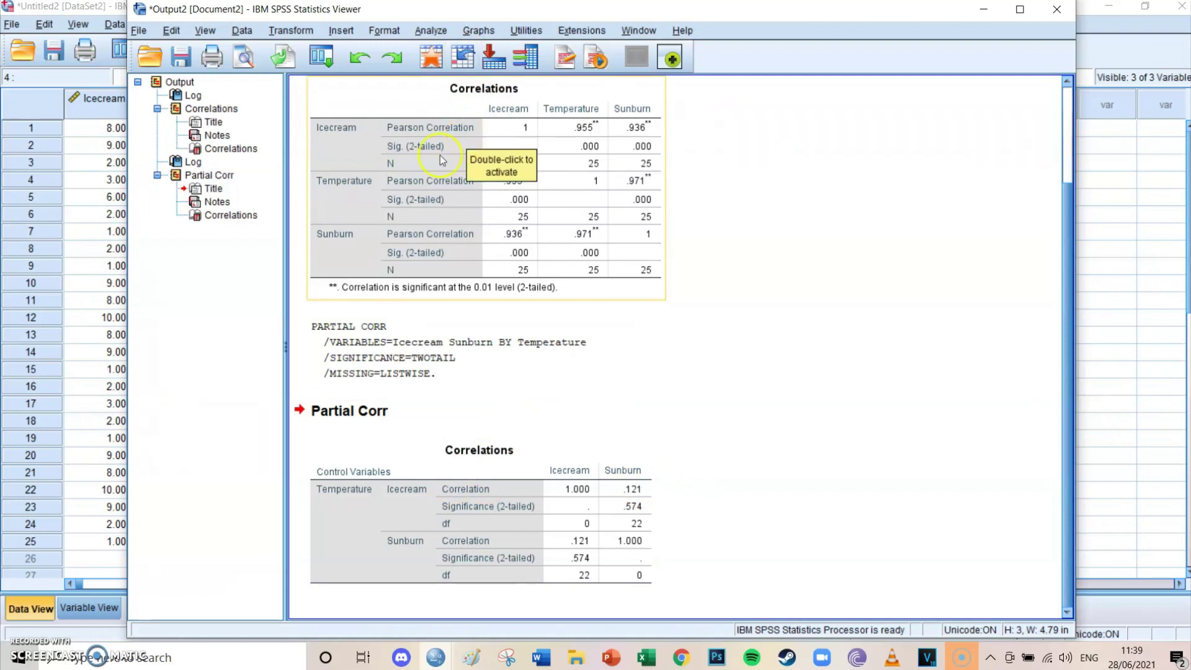
pyautogui.click(590, 147)
pyautogui.click(774, 199)
pyautogui.click(580, 147)
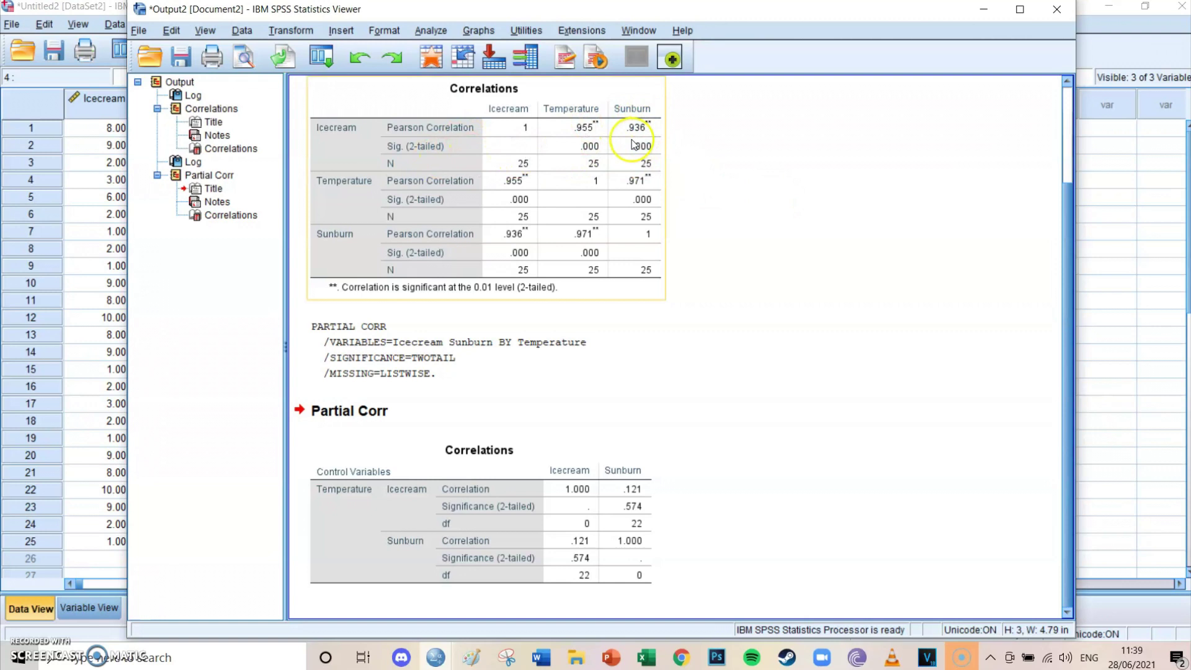
pyautogui.click(675, 192)
pyautogui.click(751, 380)
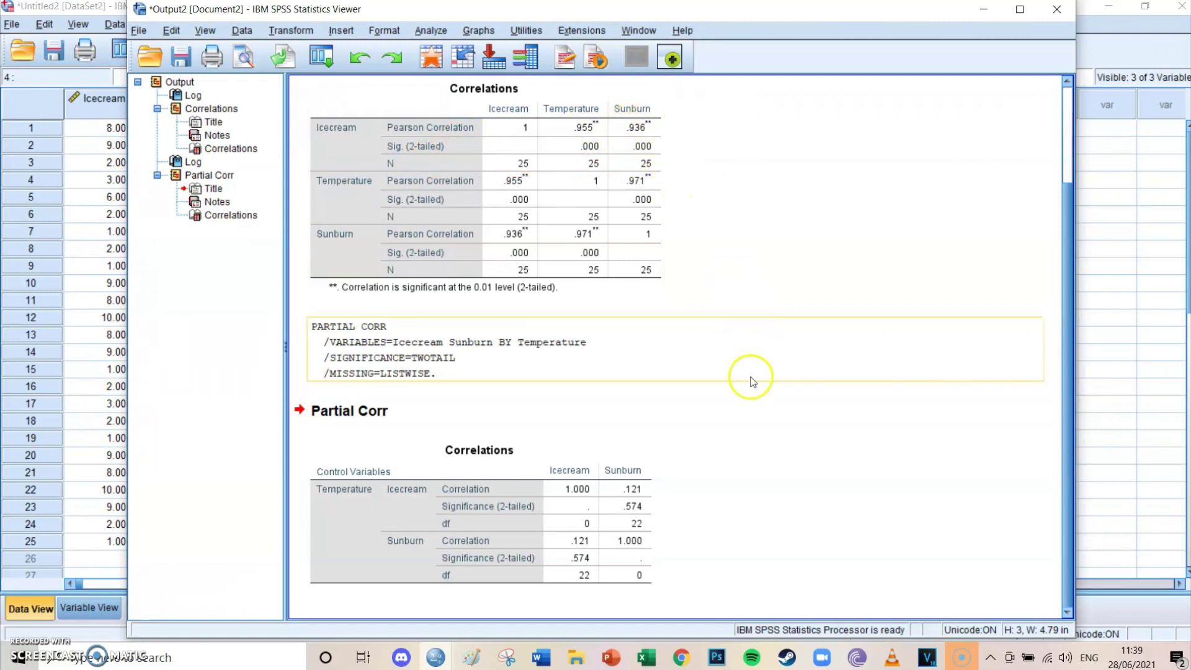